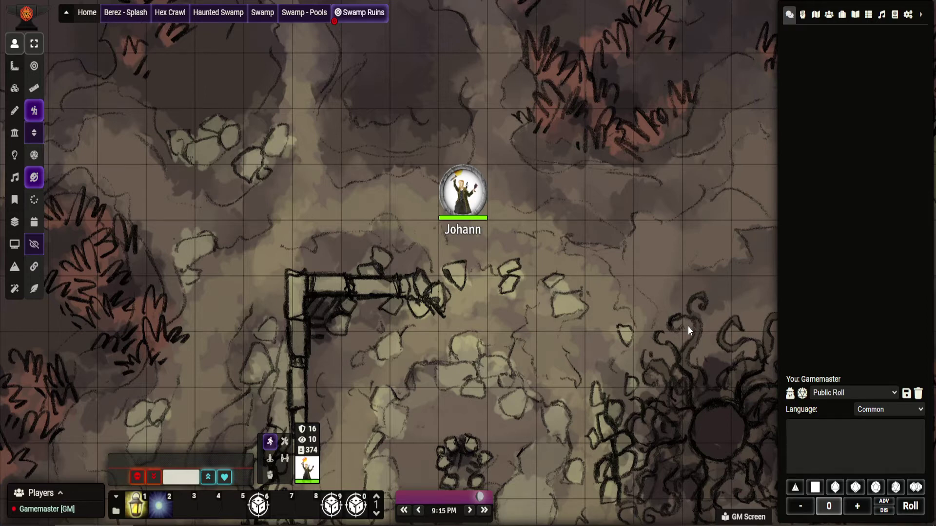
- Open Johann's character sheet from his token and scroll the spellbook to 3rd-level Counterspell
left_click(475, 207)
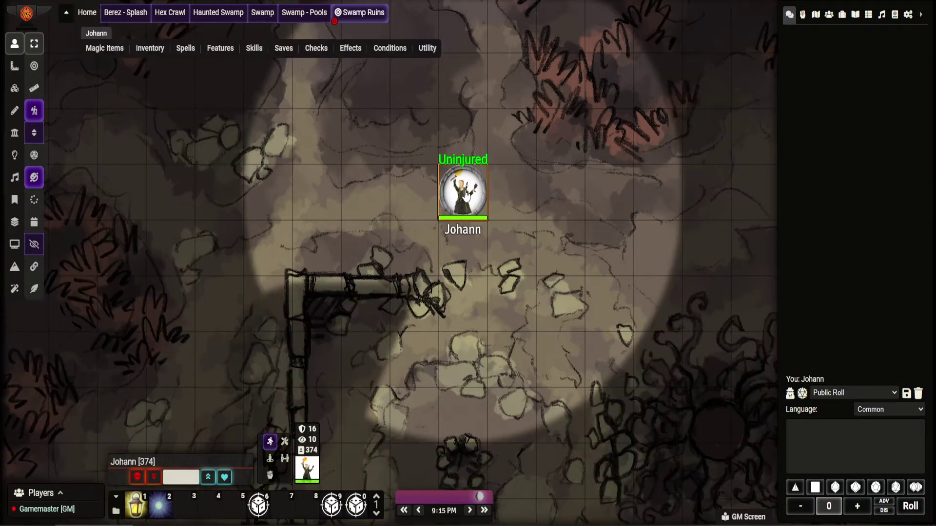
double_click(464, 194)
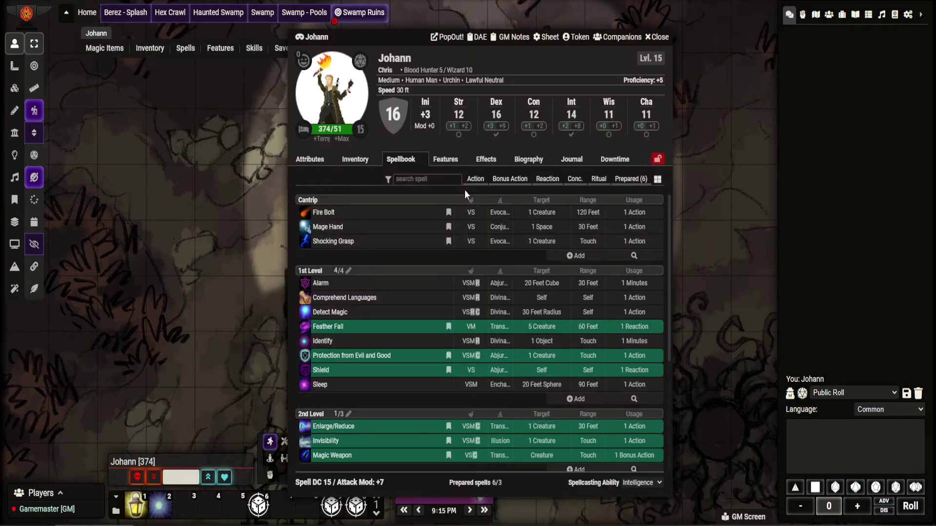
scroll(383, 349, "down", 3)
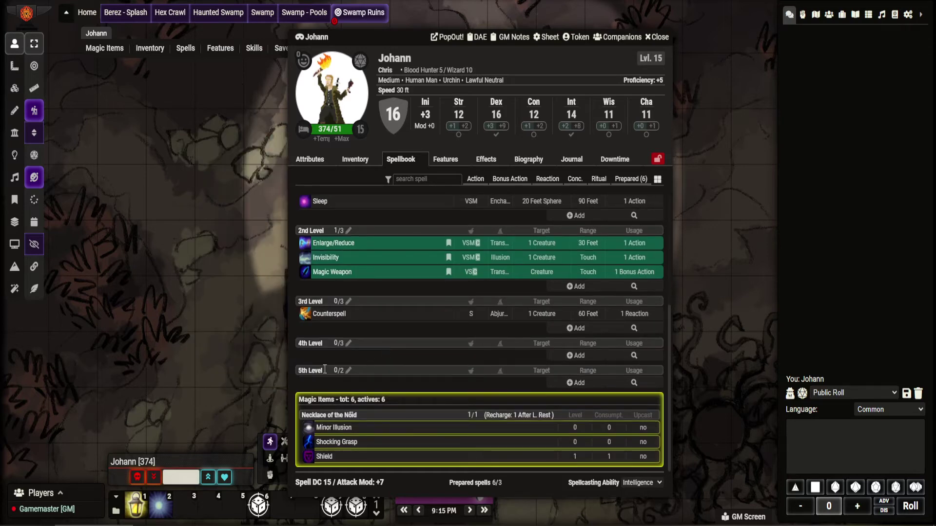
- Verify Counterspell's On Use Macro reads 'counterspell' in its Details, then close the spell and Johann's sheet
left_click(308, 316)
right_click(310, 319)
left_click(344, 349)
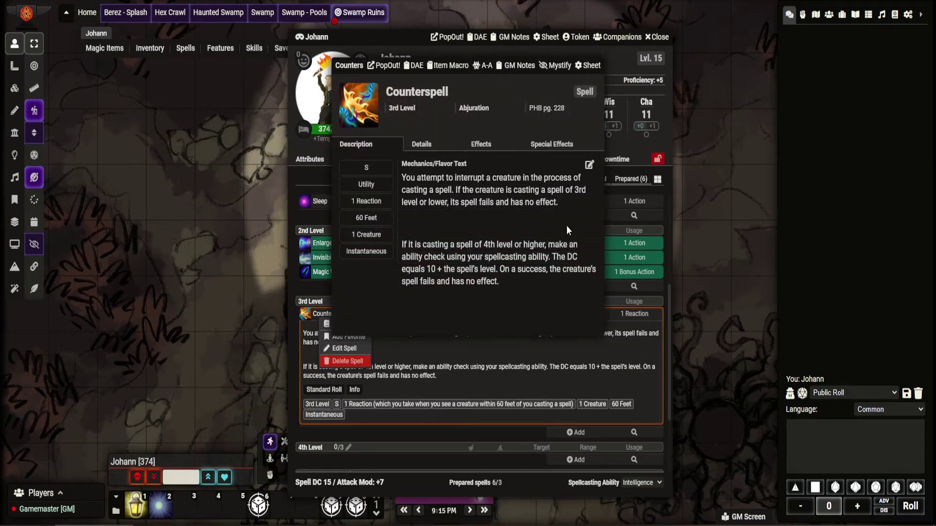
left_click(421, 144)
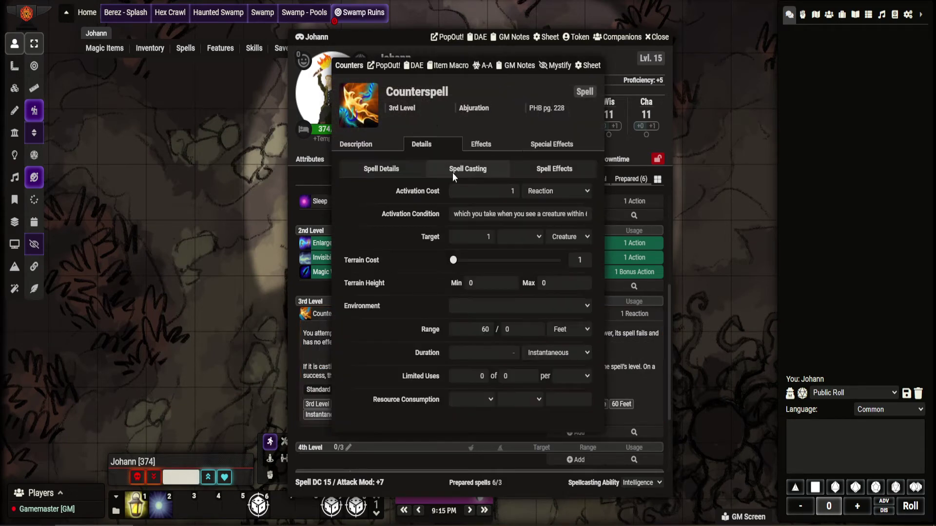
left_click(552, 174)
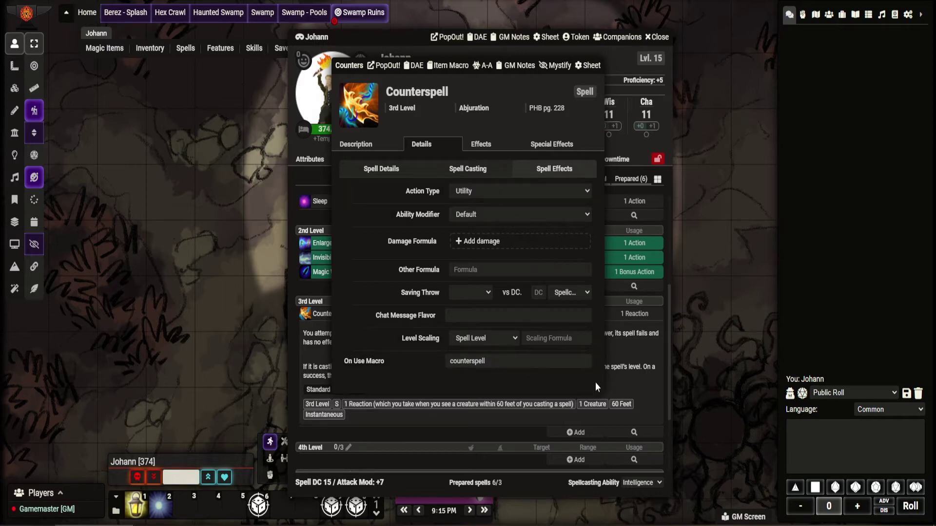
left_click_drag(601, 396, 656, 398)
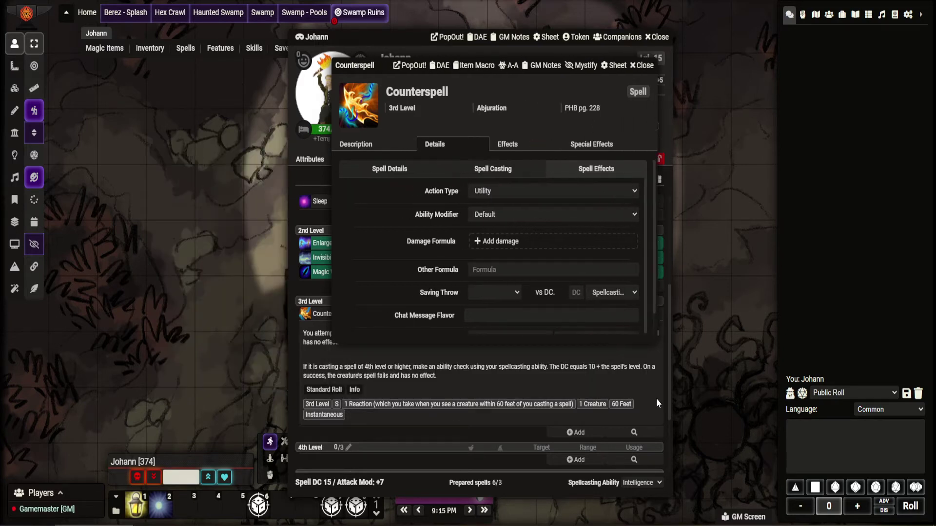
left_click(646, 66)
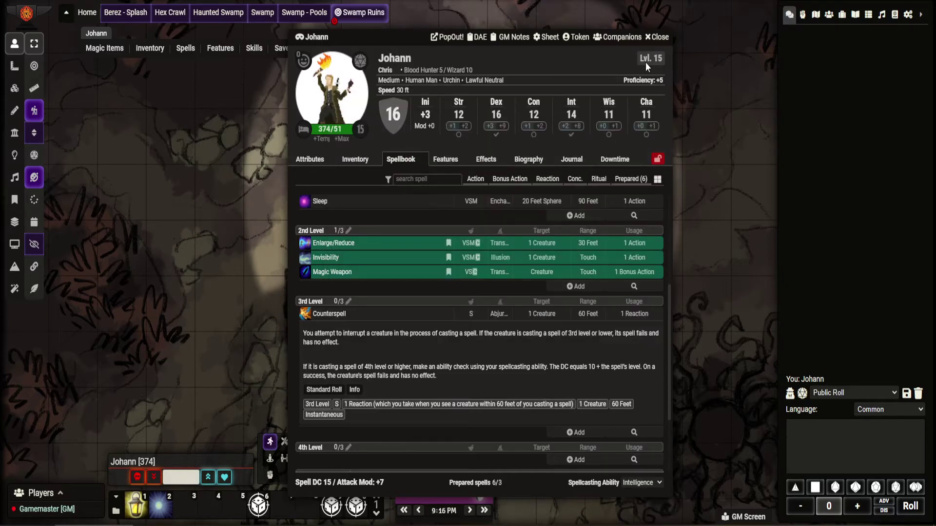
left_click(658, 36)
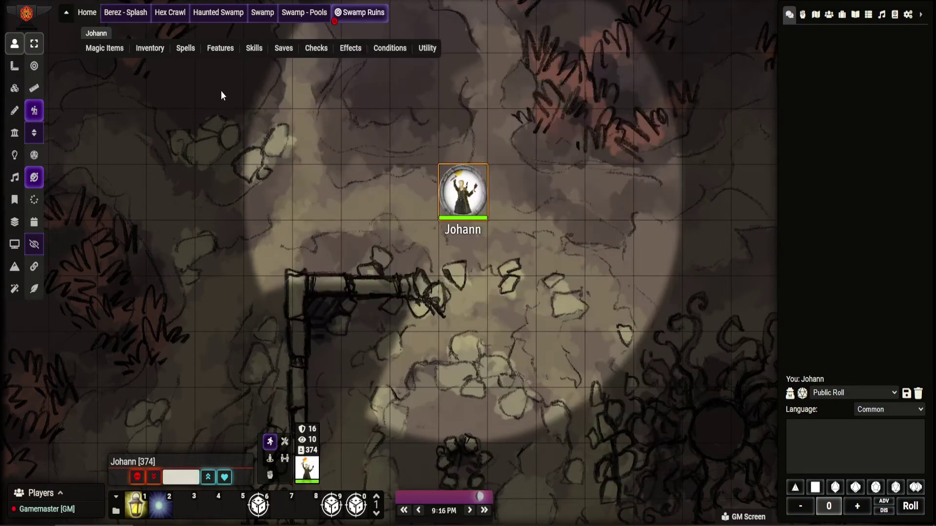
mouse_move(203, 53)
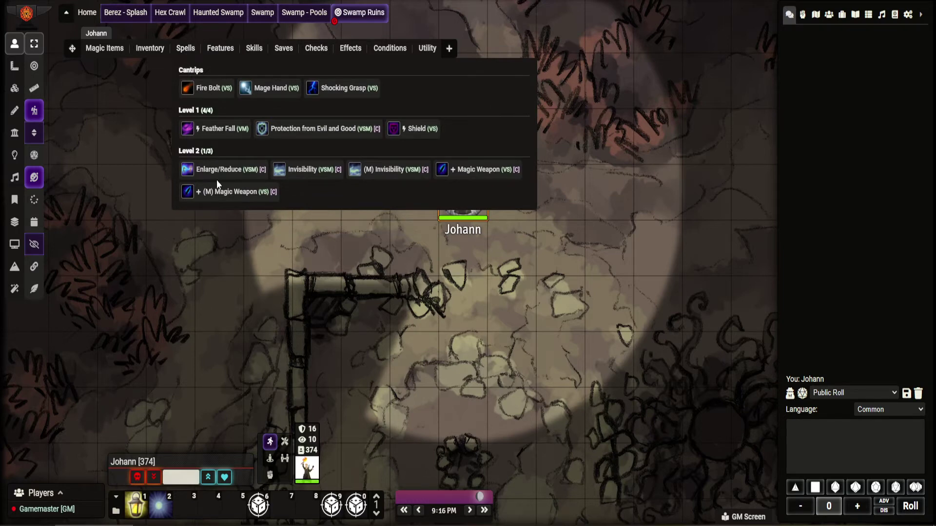
double_click(461, 198)
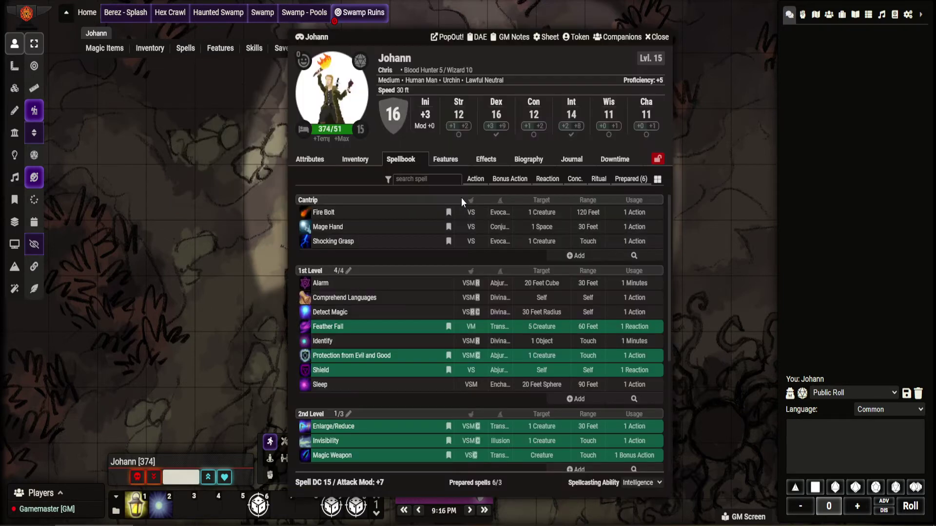
- Cast Johann's Counterspell at 3rd level without consuming a slot and read his 1d20 + 2 roll of 6
scroll(357, 335, "down", 4)
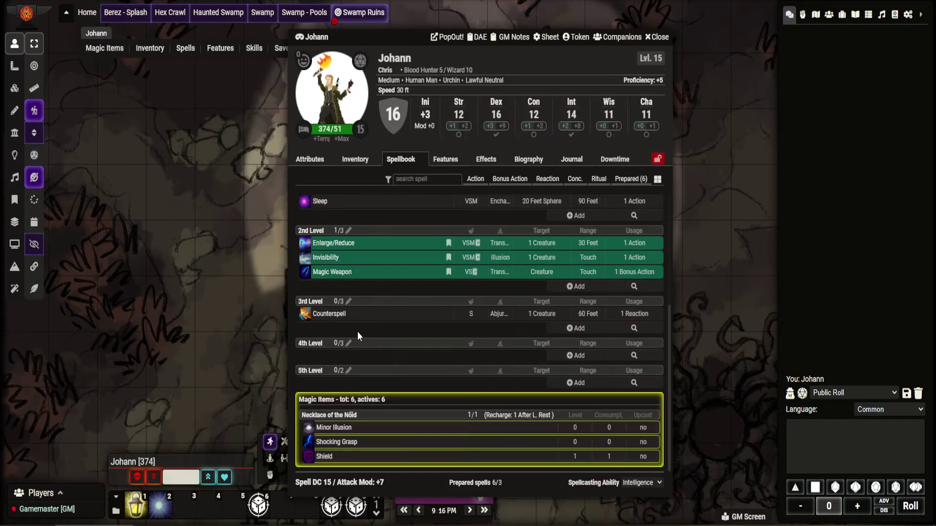
left_click(303, 318)
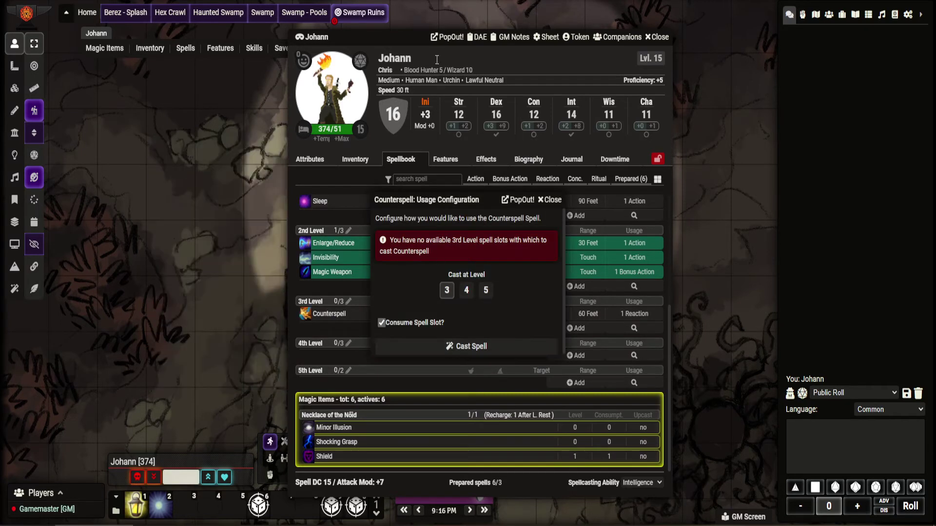
double_click(393, 37)
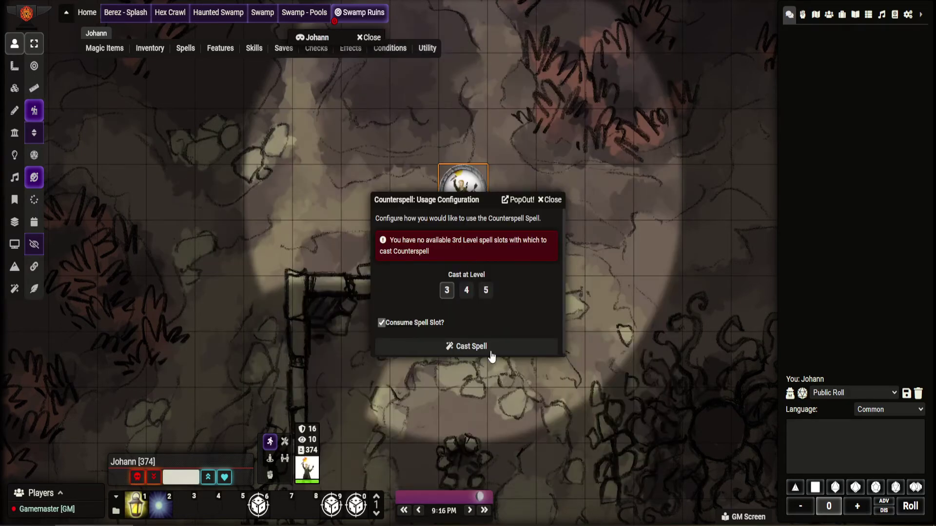
left_click(414, 324)
left_click(452, 347)
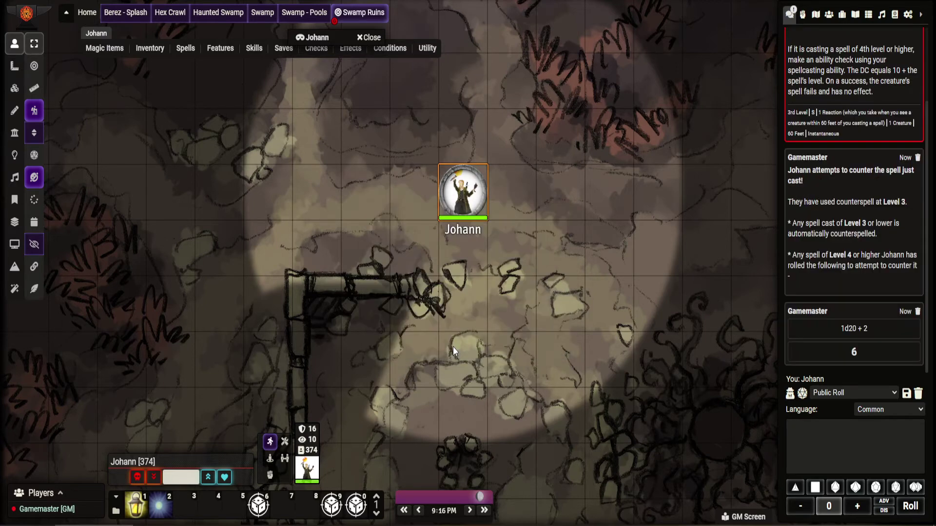
scroll(834, 173, "up", 3)
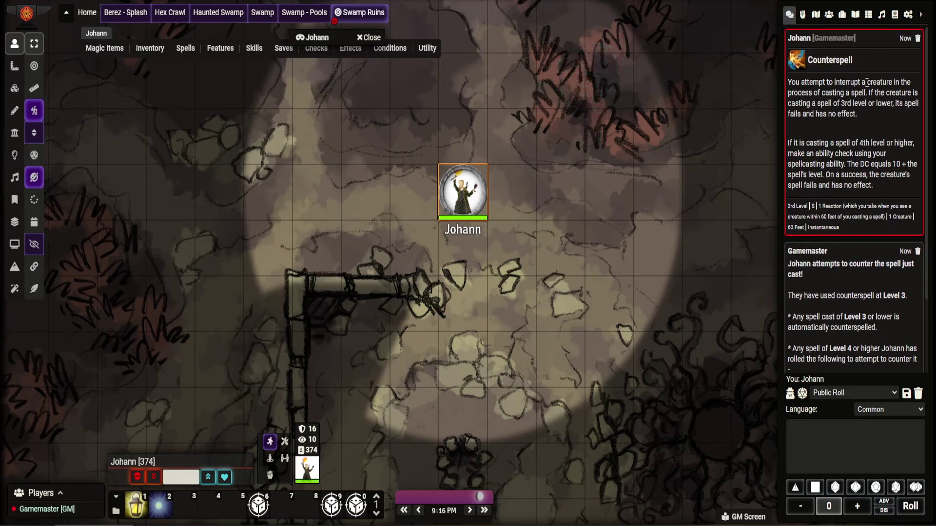
scroll(866, 82, "down", 1)
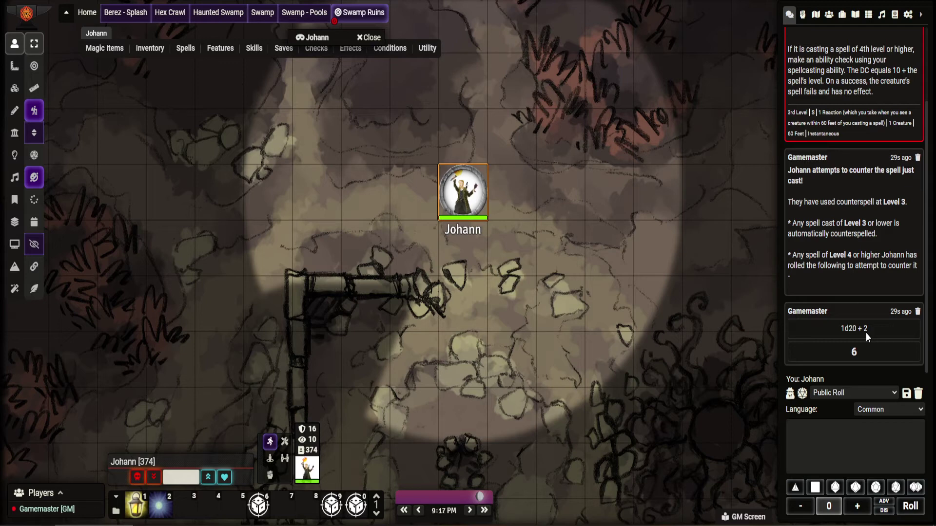
- Drag Adleth from the Player Characters folder onto the Swamp Ruins map beside Johann
left_click(842, 15)
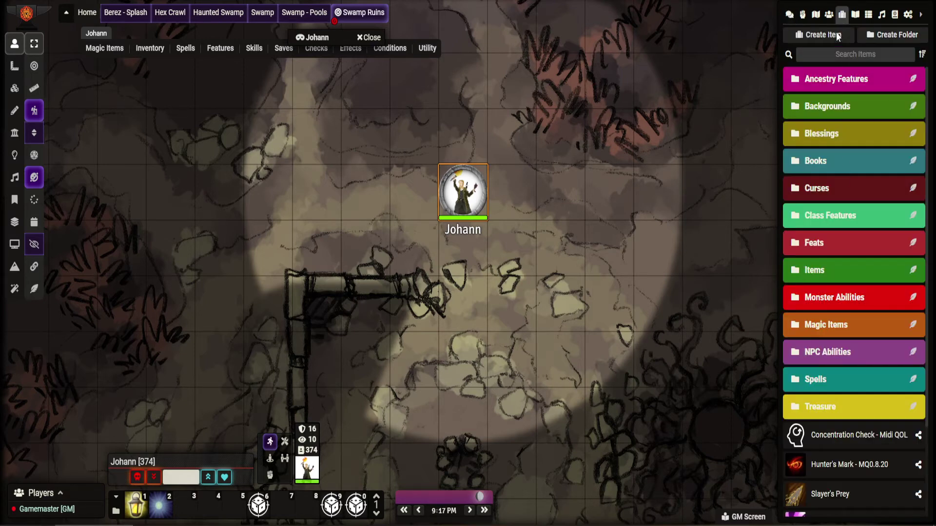
left_click(829, 14)
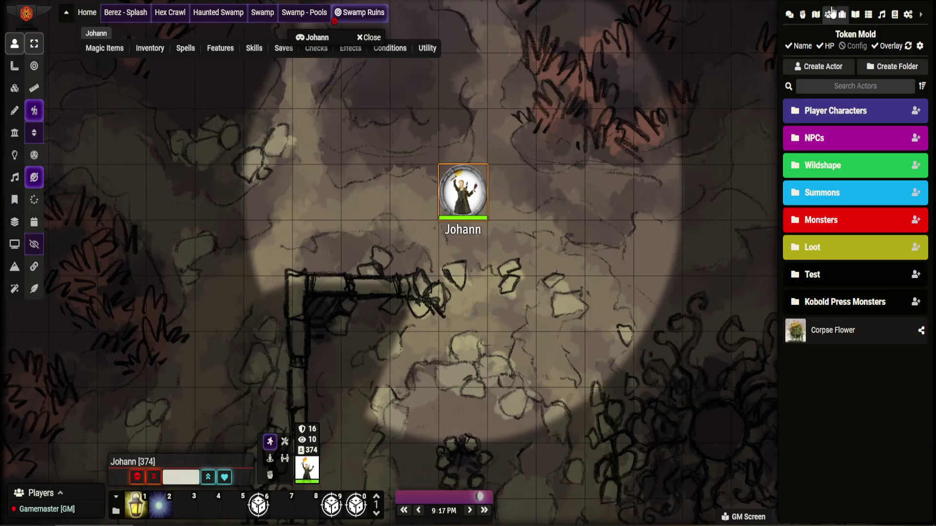
left_click(827, 115)
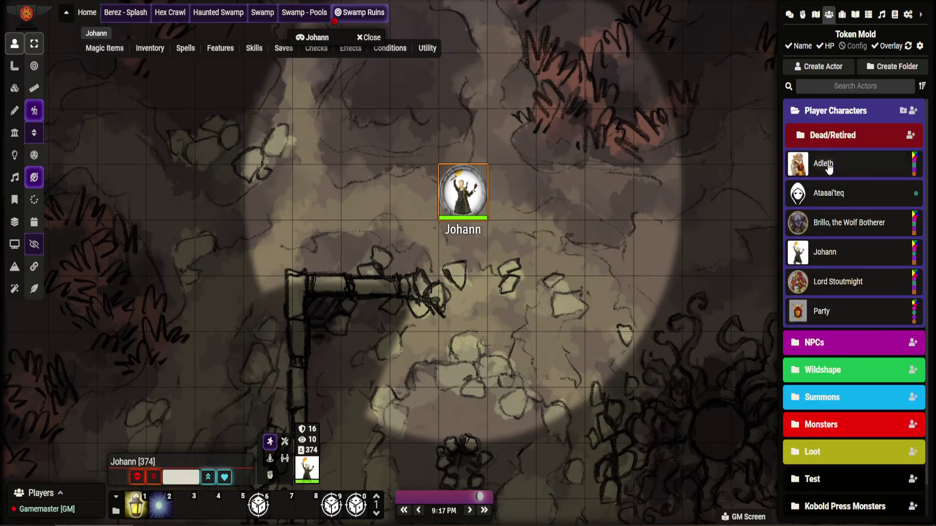
left_click_drag(822, 164, 585, 190)
left_click(846, 16)
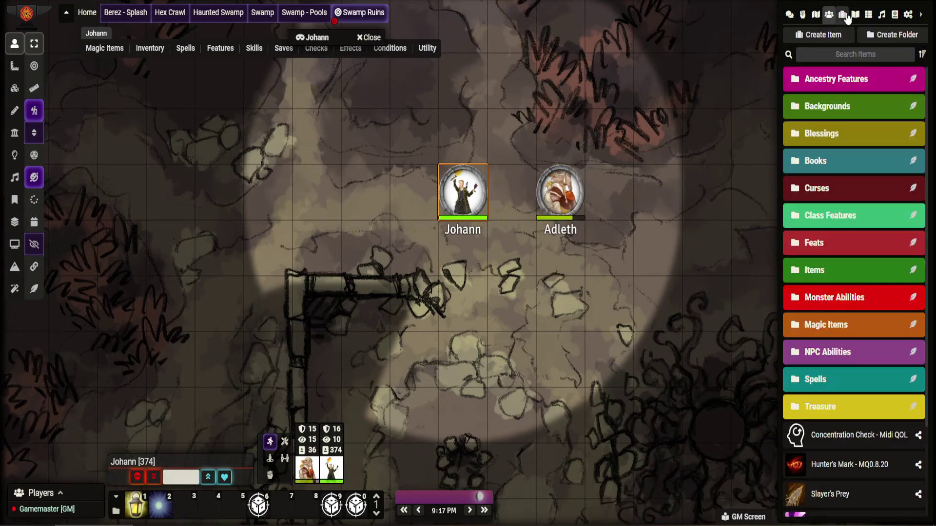
- Open Adleth's sheet and add the Counterspell item, found by searching 'cou', to his spellbook
double_click(558, 181)
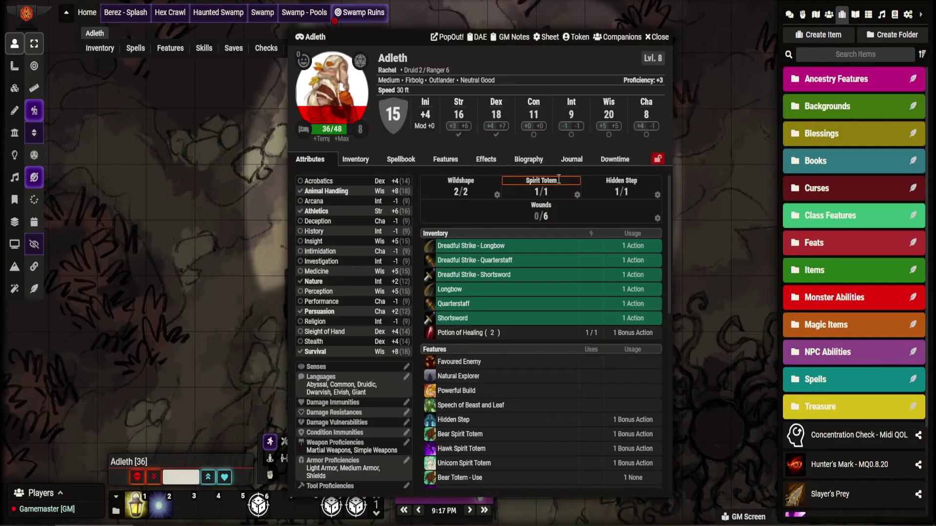
left_click(847, 54)
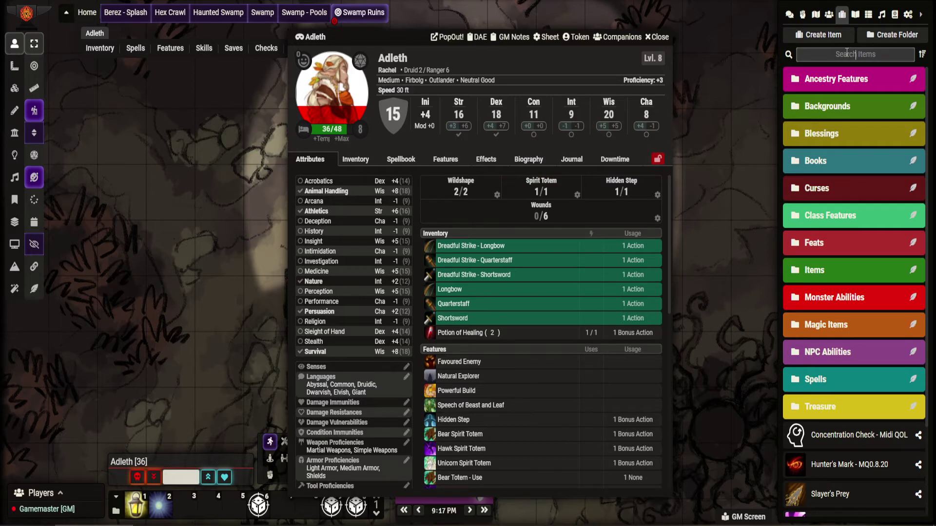
type("cou")
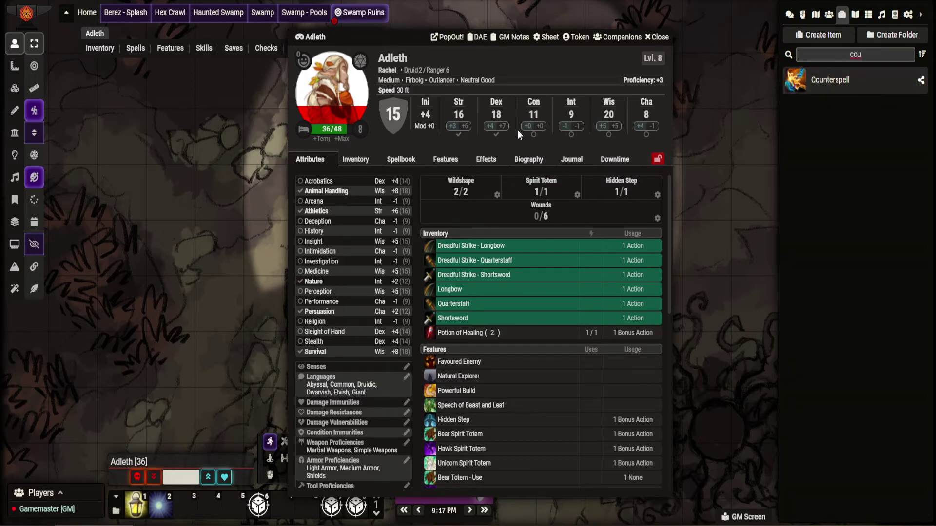
left_click(412, 154)
left_click_drag(834, 79, 401, 317)
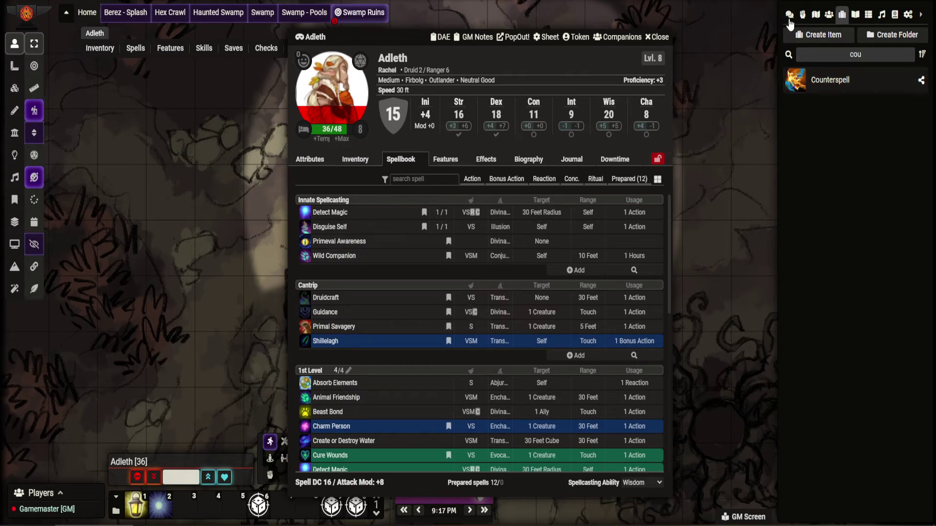
- Move Adleth's sheet aside and open Johann's character sheet alongside it
left_click(790, 15)
mouse_move(478, 297)
scroll(478, 296, "down", 4)
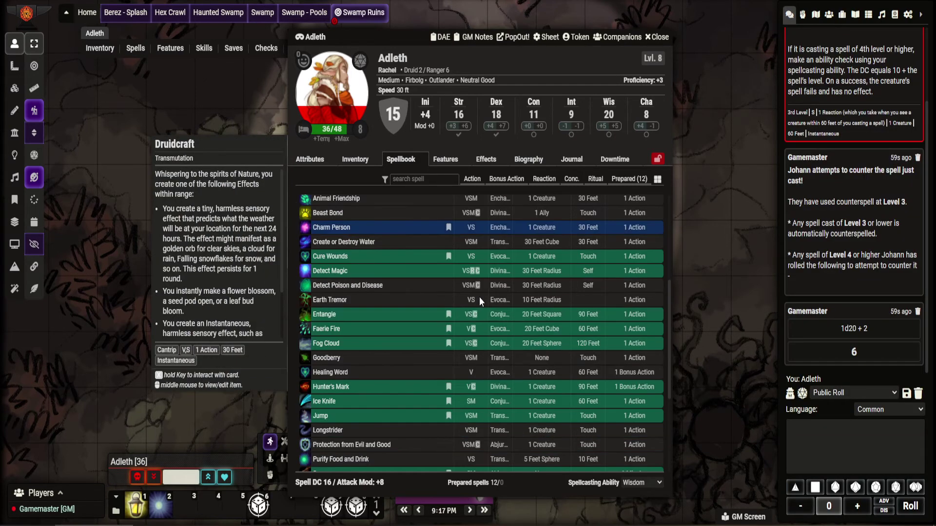
scroll(478, 297, "down", 2)
left_click_drag(396, 35, 176, 66)
double_click(478, 195)
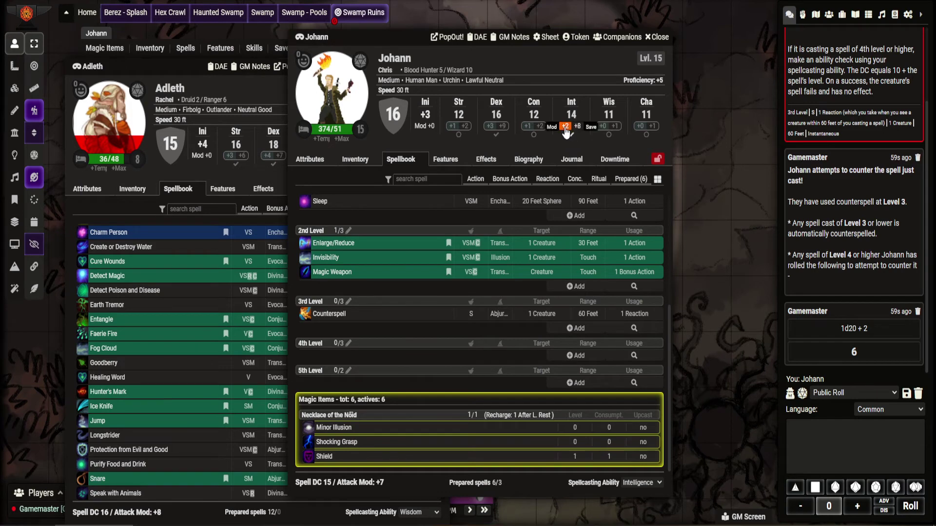
- Have Adleth cast Counterspell at 3rd level without a slot, posting a 1d20 + 5 roll of 13
left_click(659, 37)
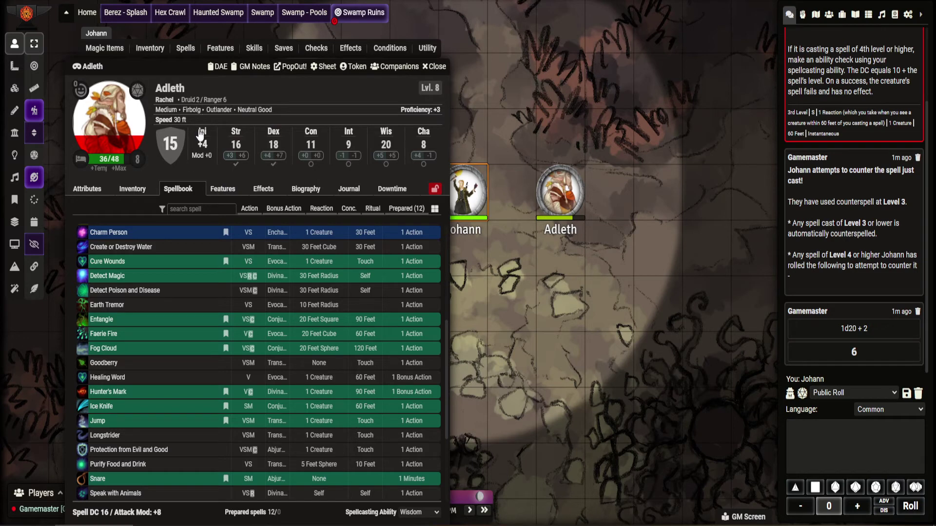
scroll(231, 274, "down", 3)
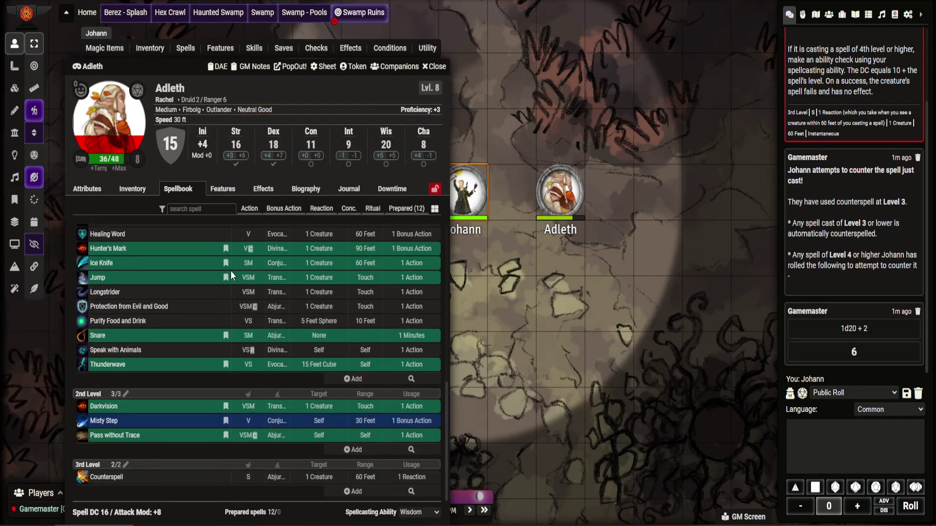
left_click(79, 481)
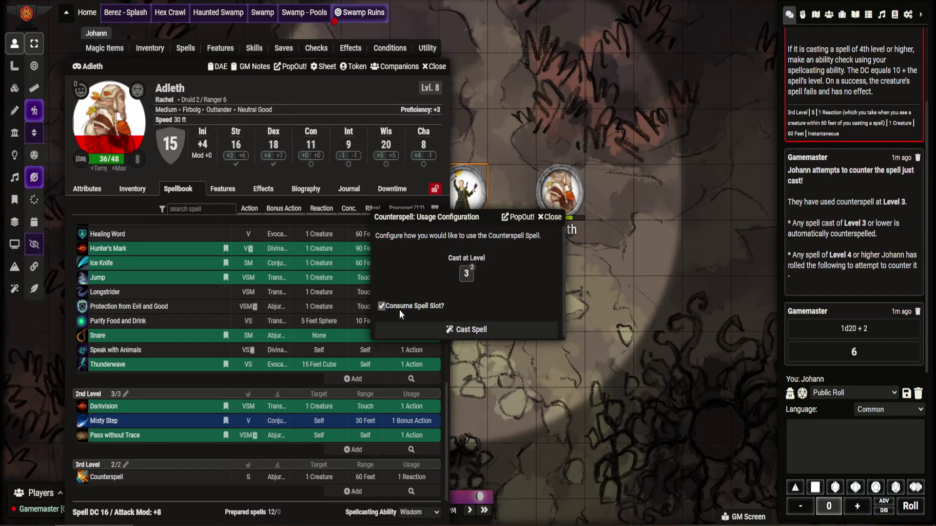
left_click(386, 308)
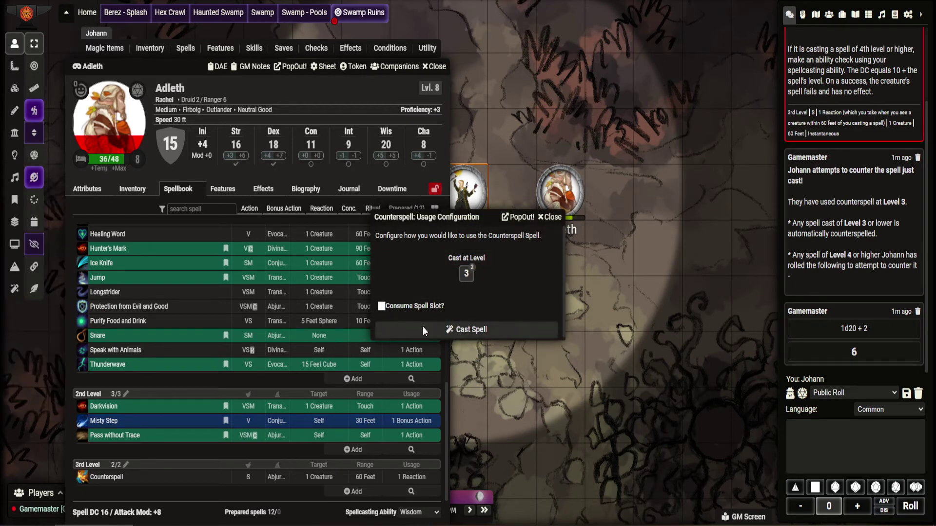
left_click(423, 331)
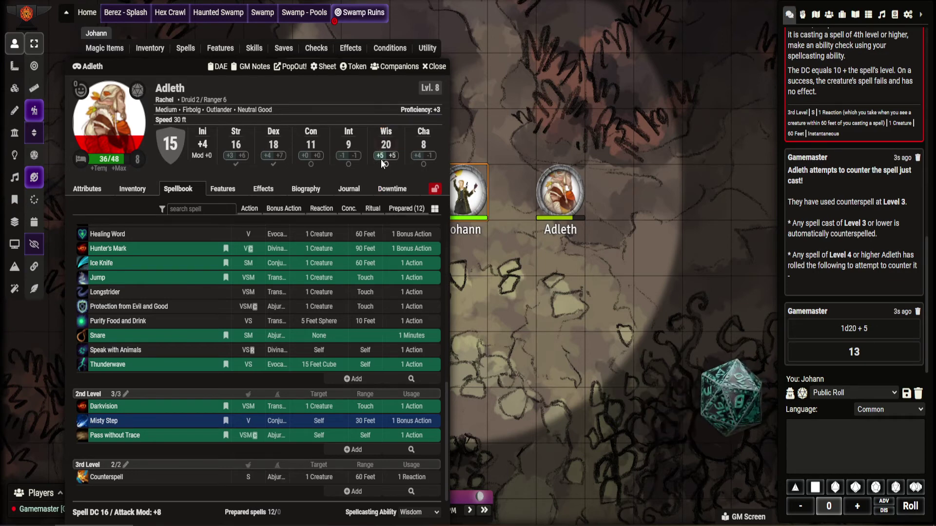
left_click(435, 68)
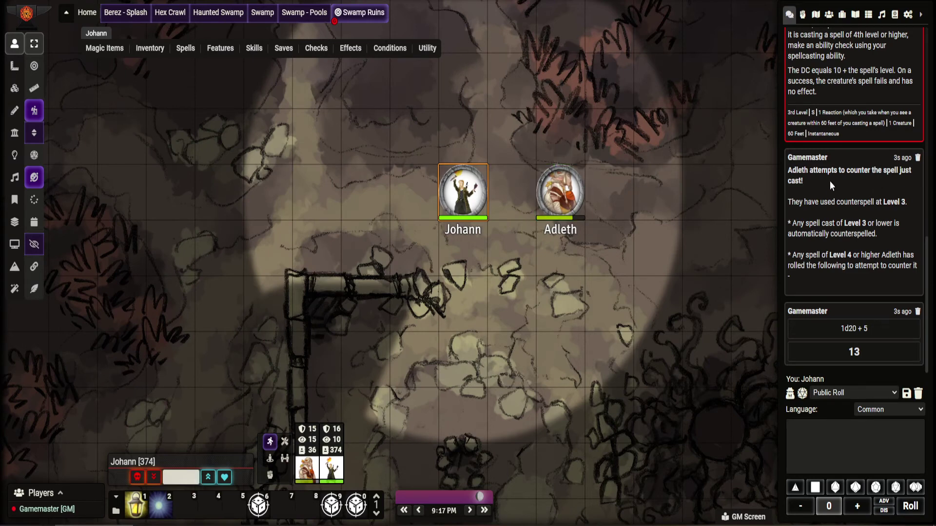
- Cast Johann's Counterspell at level 5, posting a 1d20 + 2 counter-check roll of 17
double_click(474, 191)
scroll(387, 351, "down", 4)
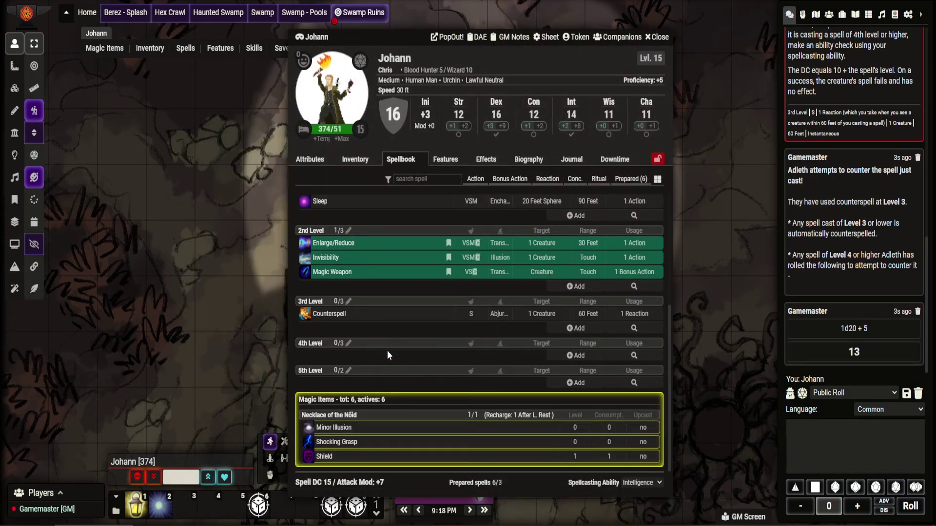
left_click(306, 316)
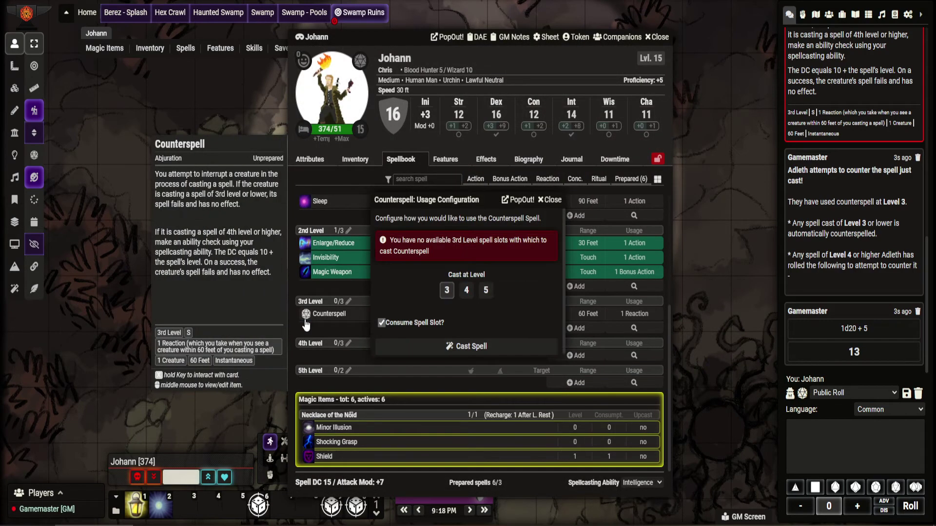
left_click(486, 291)
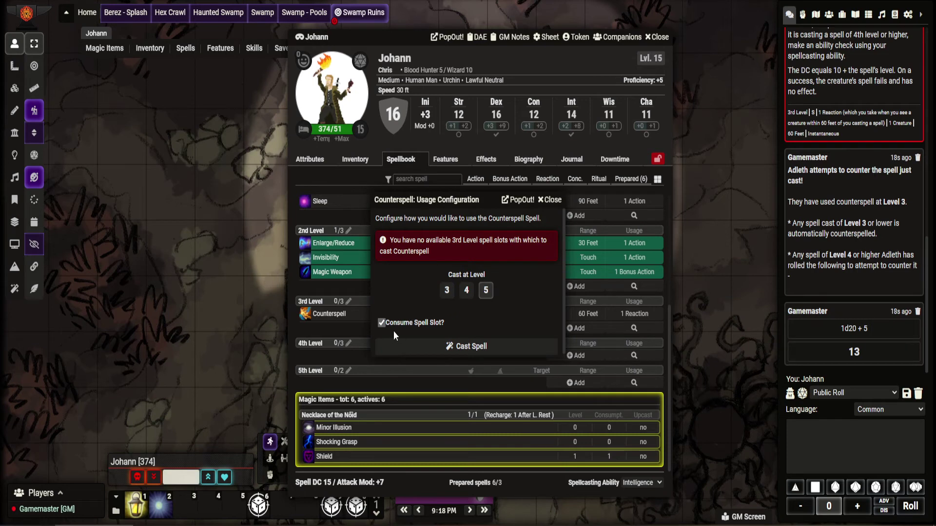
left_click(445, 345)
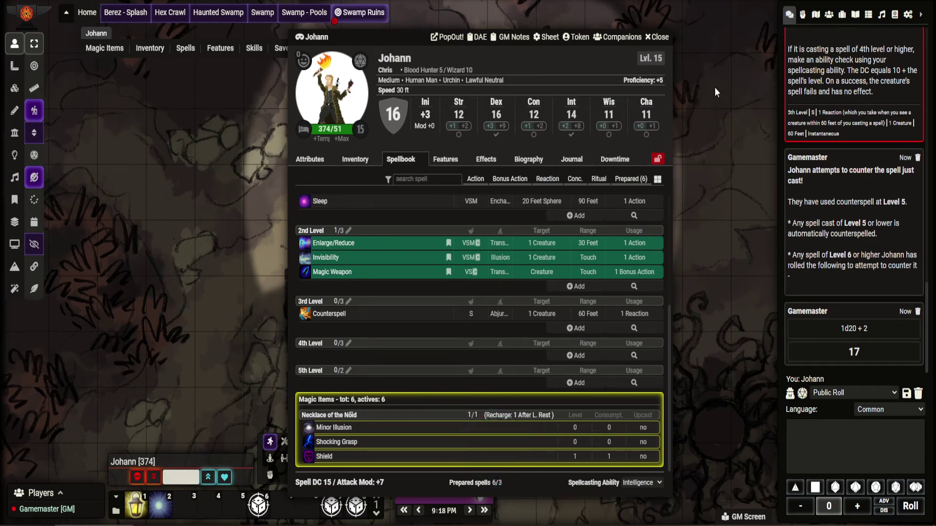
left_click(653, 38)
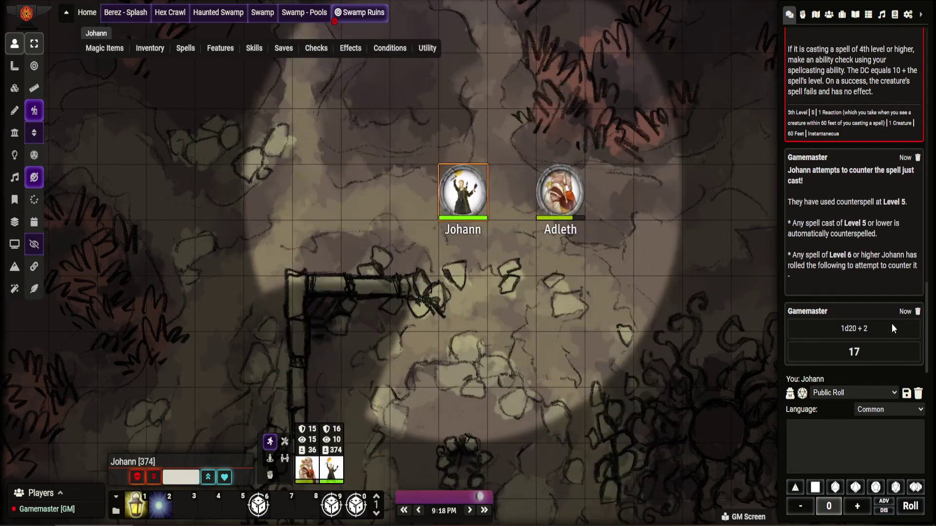